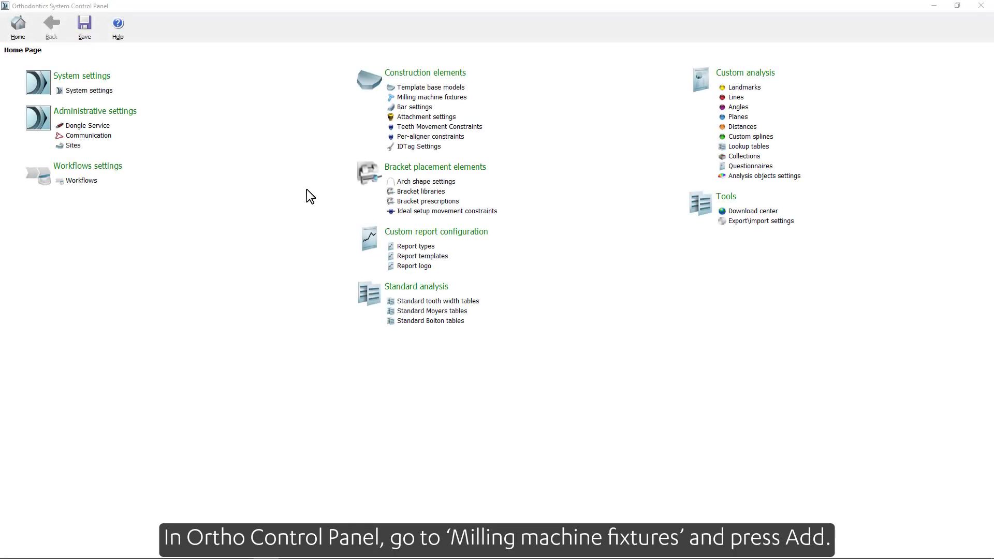
Add a new milling machine fixture with the ID Fixture-1.
{"action": "left_click", "coordinate": [445, 98]}
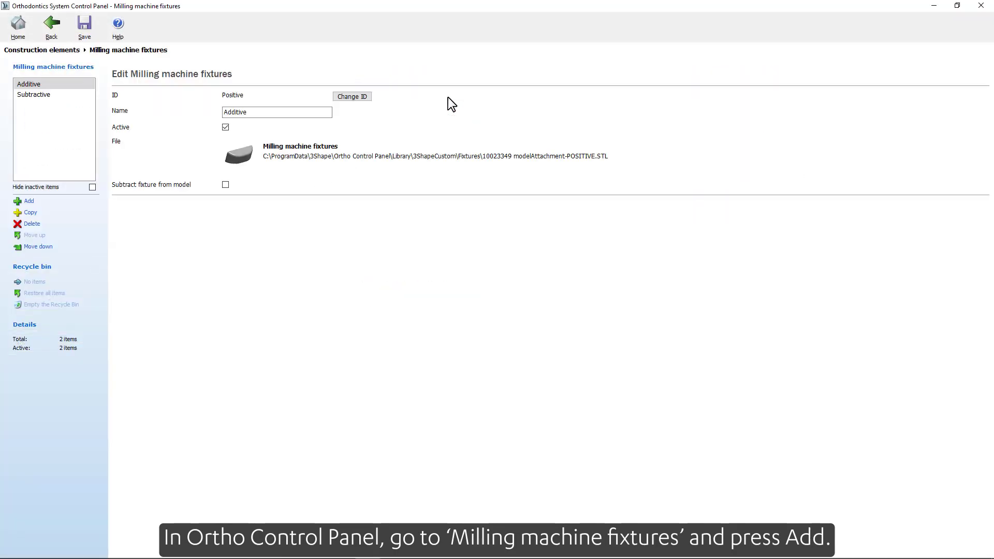
{"action": "left_click", "coordinate": [28, 202]}
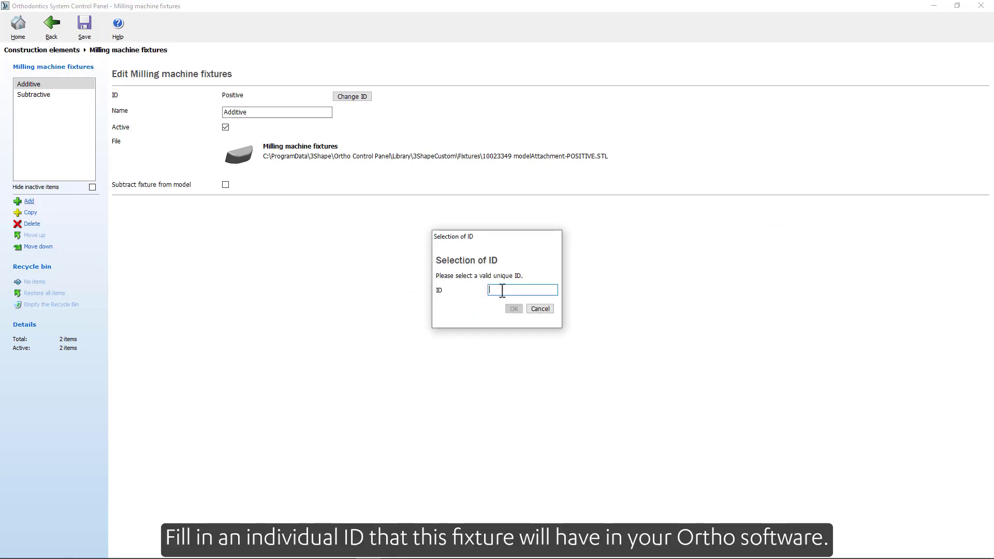
{"action": "type", "text": "Fixture-1"}
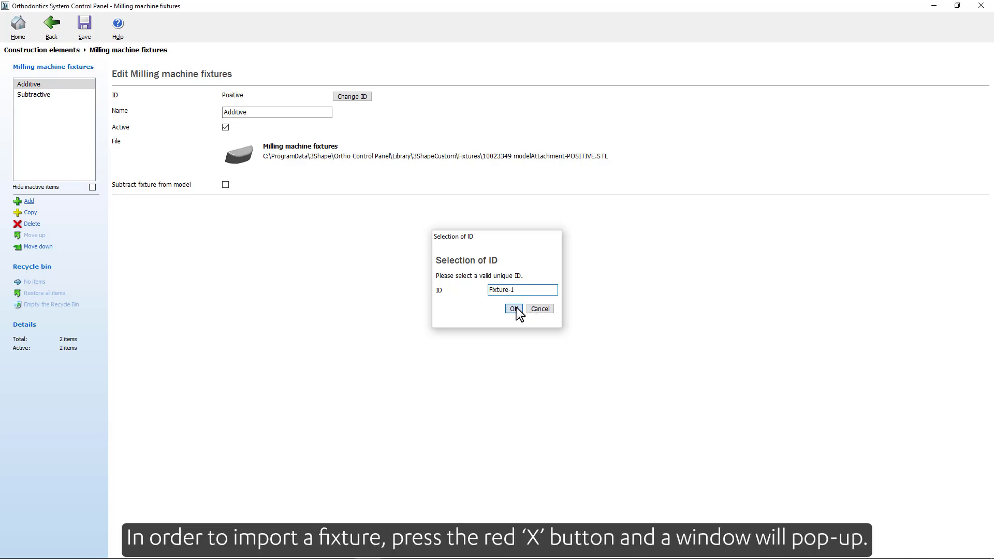
{"action": "left_click", "coordinate": [515, 308]}
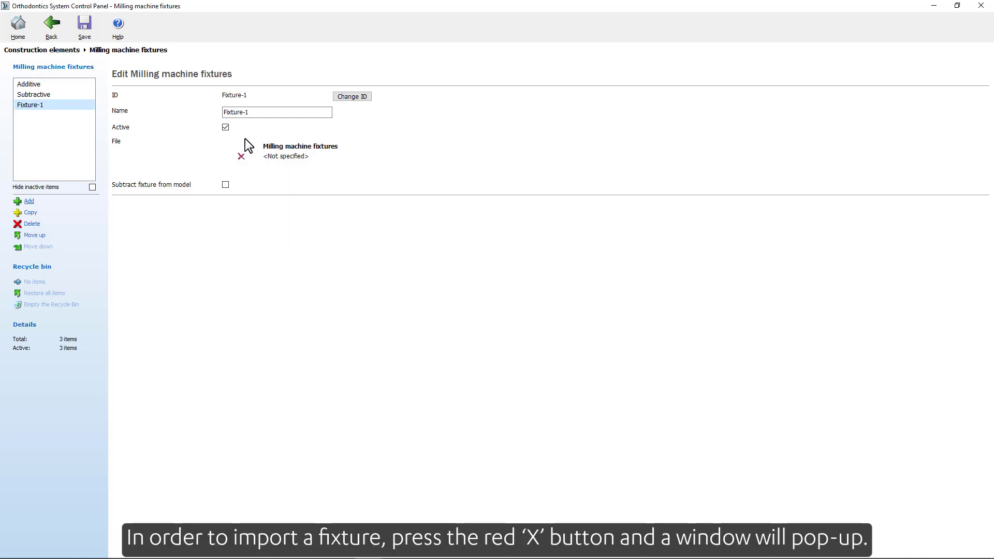
Import the STL file 10023349 modelAttachment-POSITIVE as the file of Fixture-1.
{"action": "left_click", "coordinate": [241, 157]}
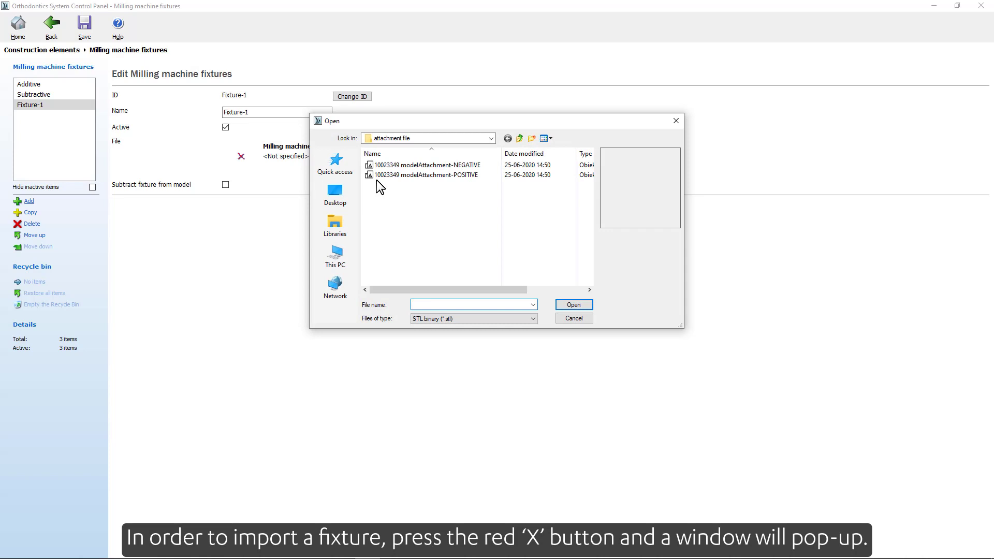
{"action": "left_click", "coordinate": [437, 165]}
{"action": "left_click", "coordinate": [441, 176]}
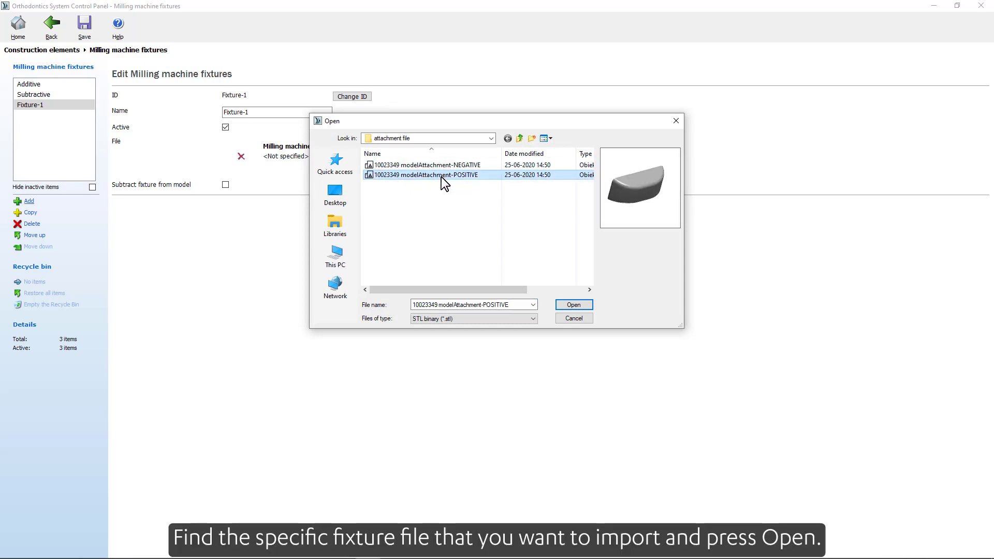
{"action": "left_click", "coordinate": [573, 306]}
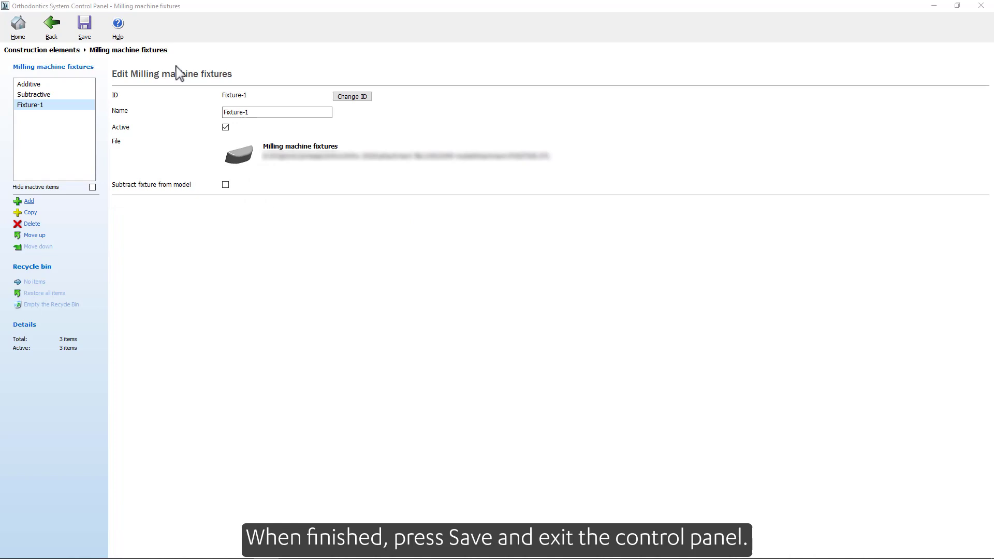
Save the milling machine fixture changes and close the control panel.
{"action": "left_click", "coordinate": [86, 30]}
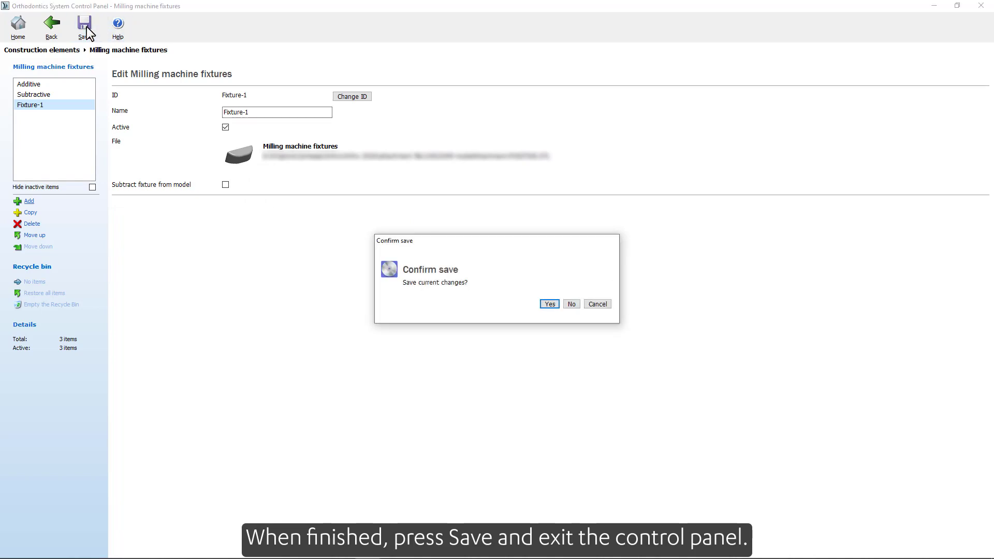
{"action": "left_click", "coordinate": [549, 304]}
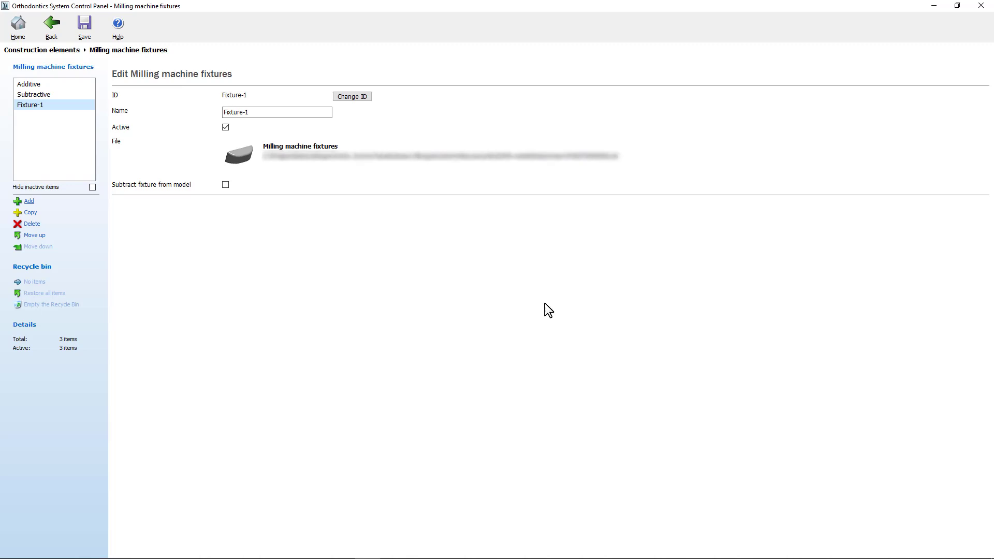
{"action": "left_click", "coordinate": [990, 7]}
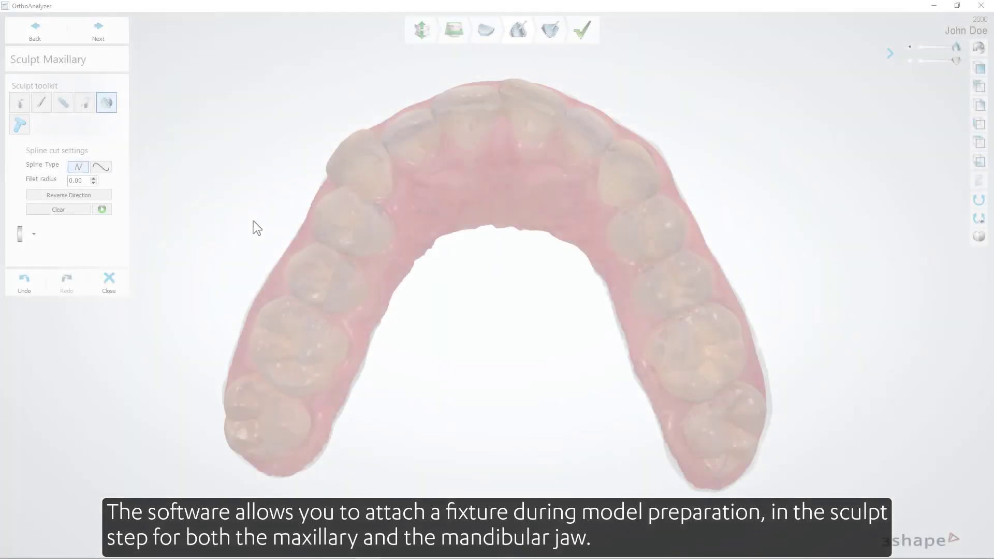
Start the Fixture tool on the underside of the maxillary model with the Additive fixture selected.
{"action": "mouse_move", "coordinate": [253, 222]}
{"action": "right_mouse_down"}
{"action": "mouse_move", "coordinate": [321, 254]}
{"action": "mouse_move", "coordinate": [436, 268]}
{"action": "mouse_move", "coordinate": [415, 260]}
{"action": "right_mouse_up"}
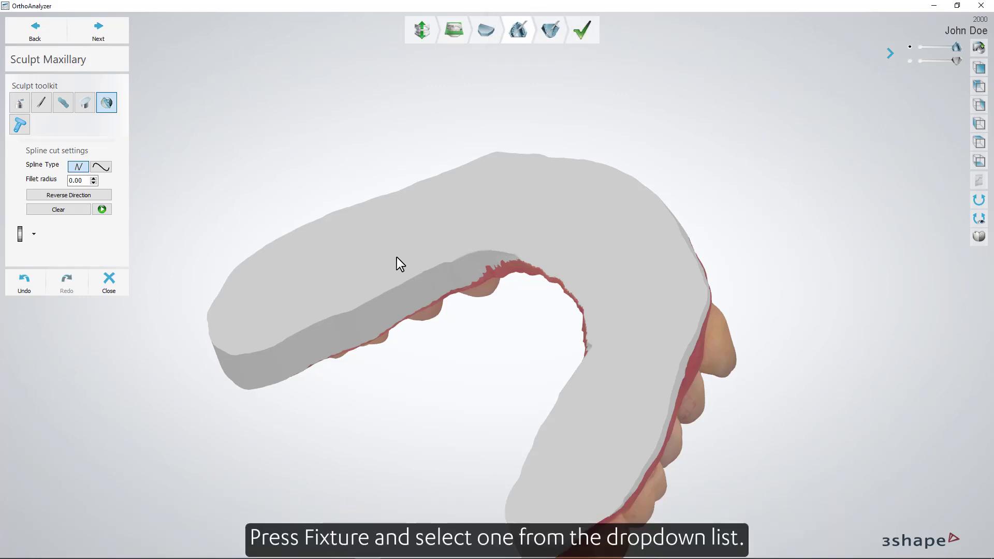
{"action": "left_click", "coordinate": [20, 125]}
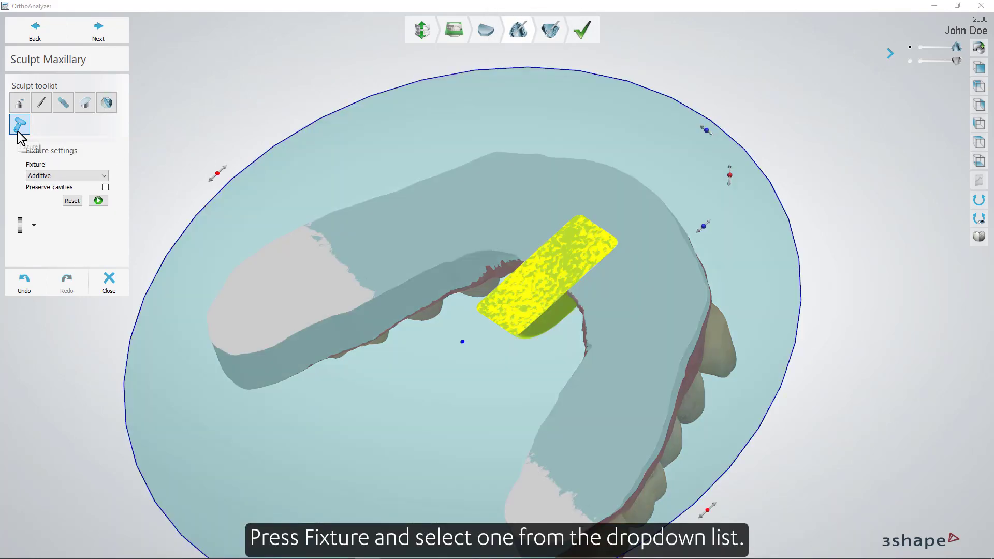
{"action": "left_click", "coordinate": [88, 177]}
{"action": "left_click", "coordinate": [91, 185]}
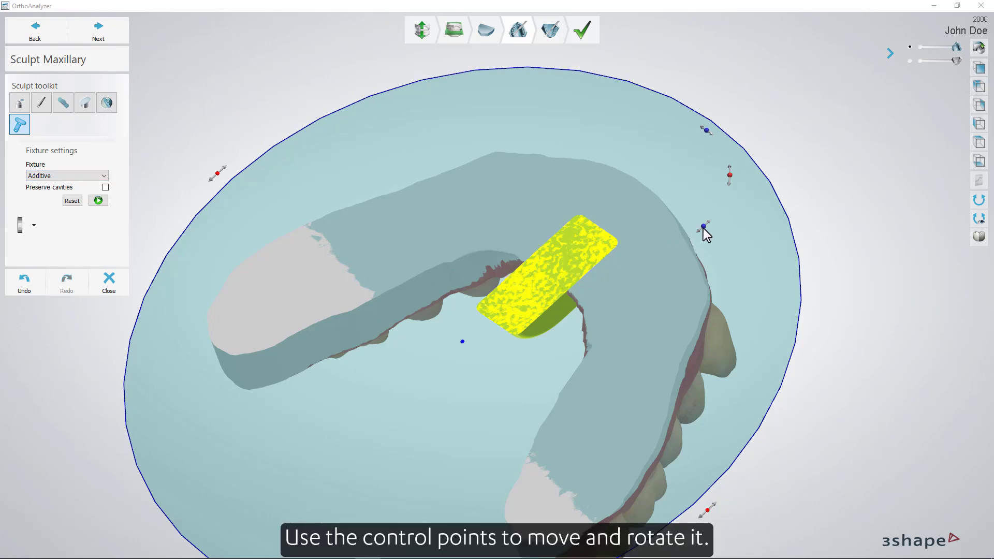
{"action": "left_click_drag", "start_coordinate": [703, 226], "coordinate": [682, 247]}
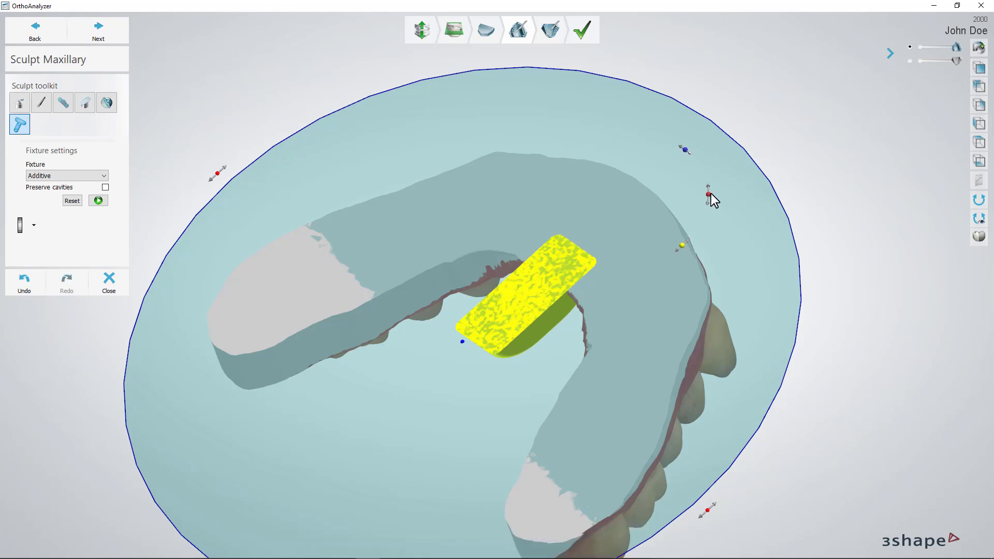
{"action": "left_click_drag", "start_coordinate": [709, 195], "coordinate": [712, 194]}
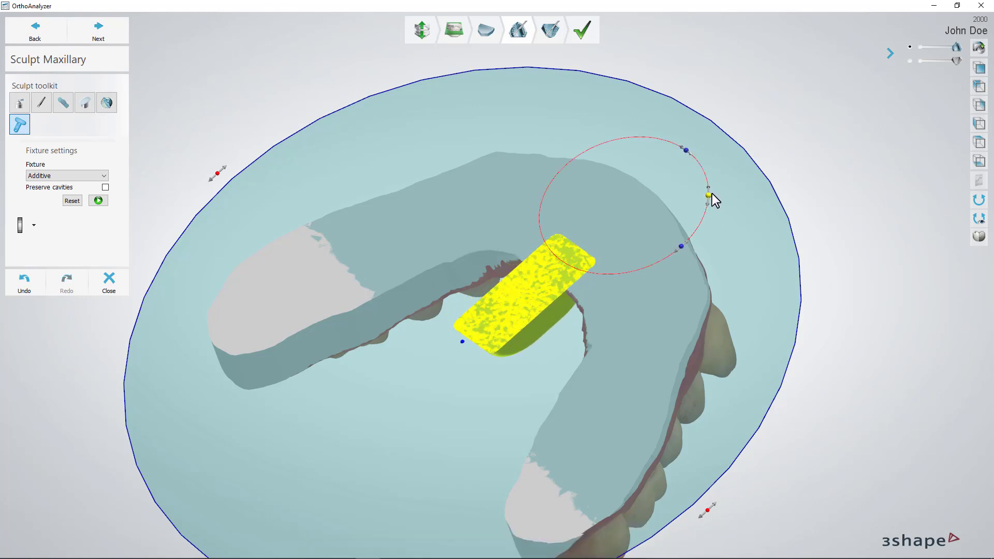
{"action": "left_click", "coordinate": [70, 202]}
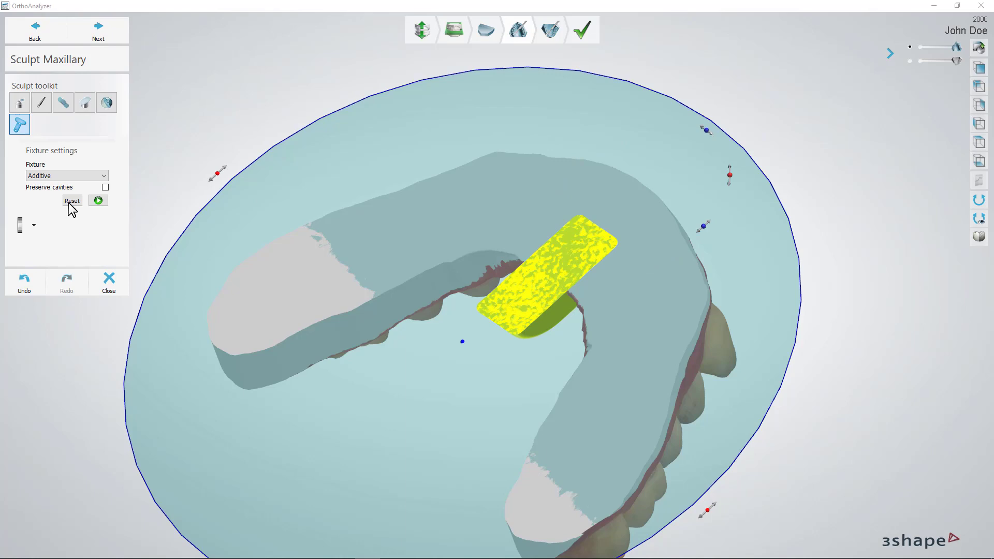
Shift the Additive fixture toward the inside of the maxillary arch and apply it to the model.
{"action": "left_click_drag", "start_coordinate": [701, 228], "coordinate": [675, 256]}
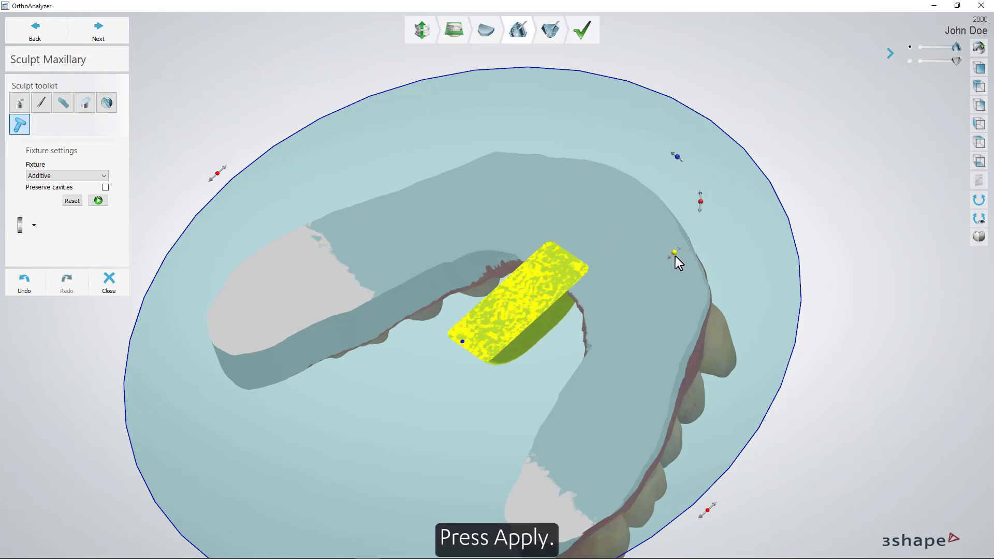
{"action": "left_click", "coordinate": [101, 201]}
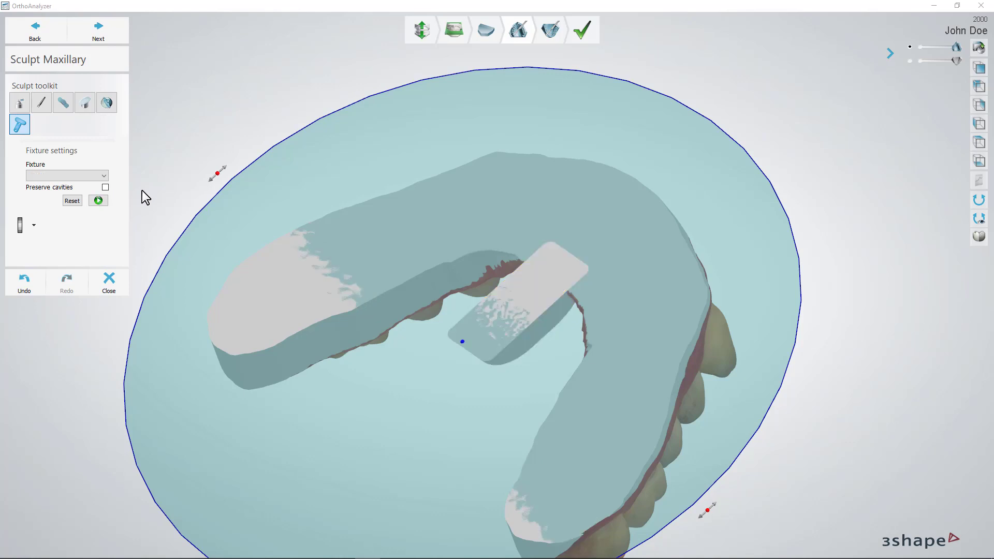
Select the Subtractive fixture, move it over the attached additive block, and apply it to cut a recess.
{"action": "left_click", "coordinate": [103, 176]}
{"action": "left_click", "coordinate": [97, 192]}
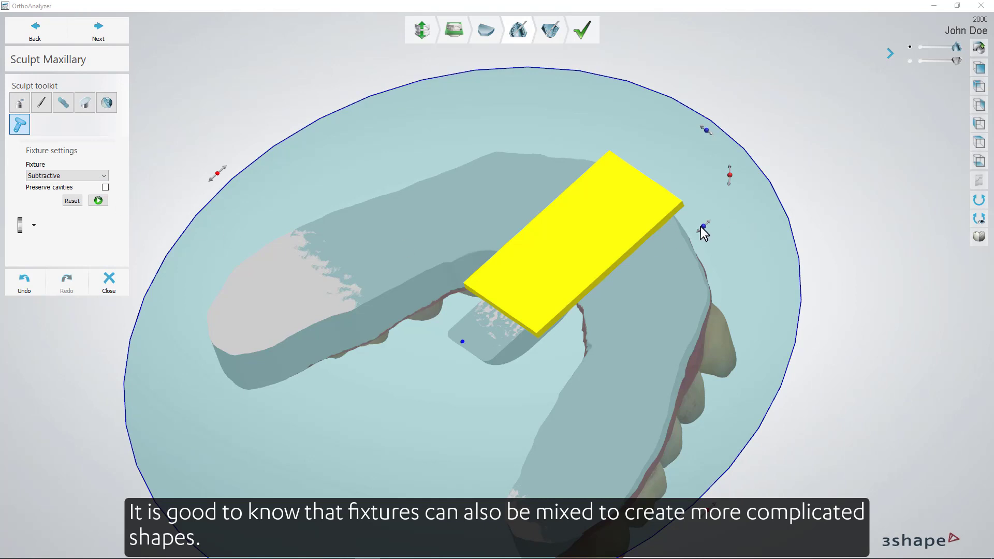
{"action": "left_click_drag", "start_coordinate": [699, 229], "coordinate": [675, 254]}
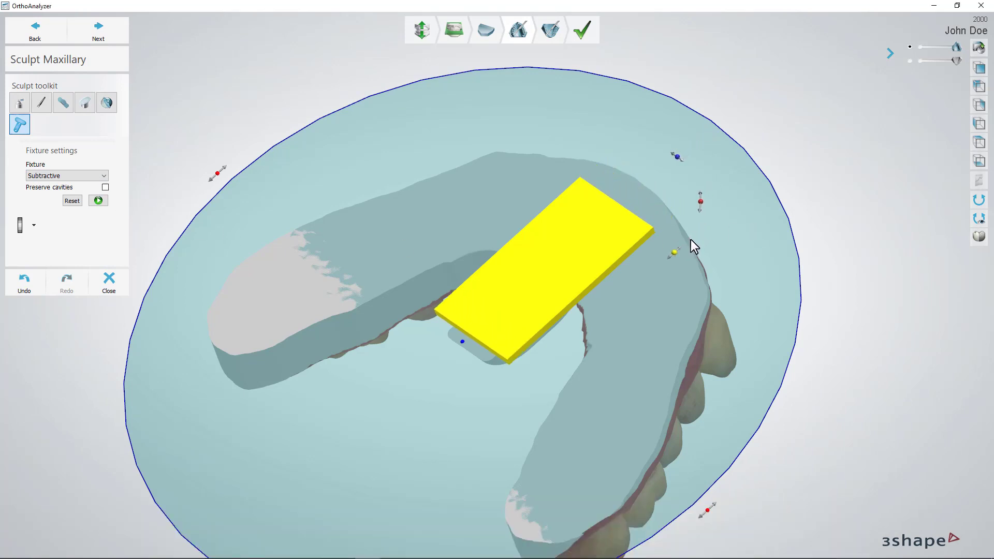
{"action": "left_click", "coordinate": [99, 200]}
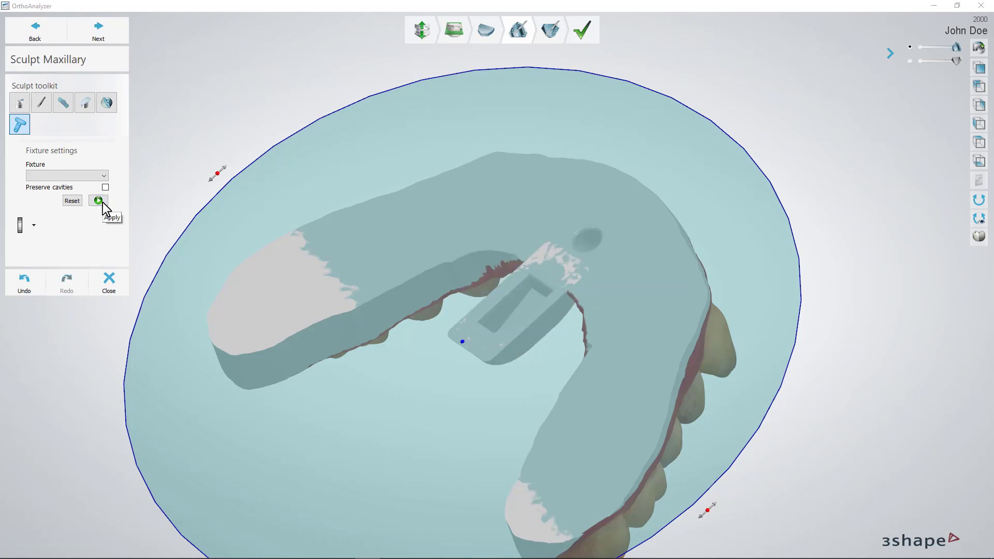
{"action": "right_click_drag", "start_coordinate": [692, 260], "coordinate": [690, 220]}
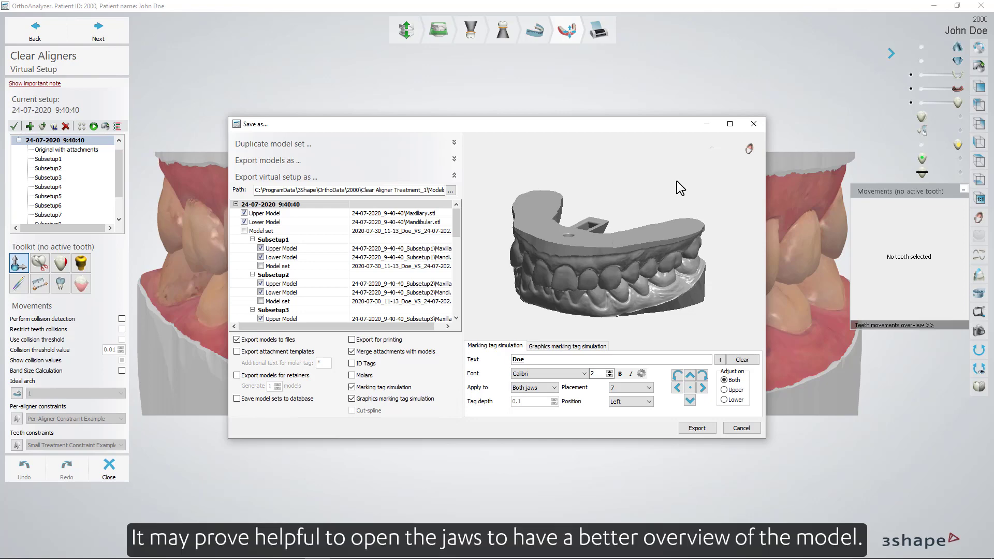
Open the jaws in the export preview and append the Subsetup number and "custom text" to the marking tag.
{"action": "left_click", "coordinate": [712, 148]}
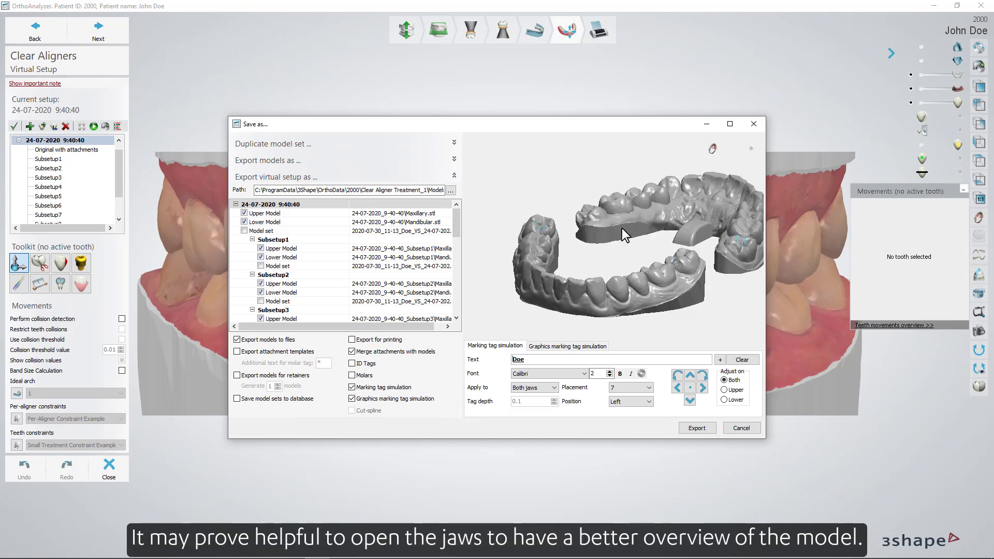
{"action": "scroll", "coordinate": [601, 260], "scroll_direction": "up", "scroll_amount": 5}
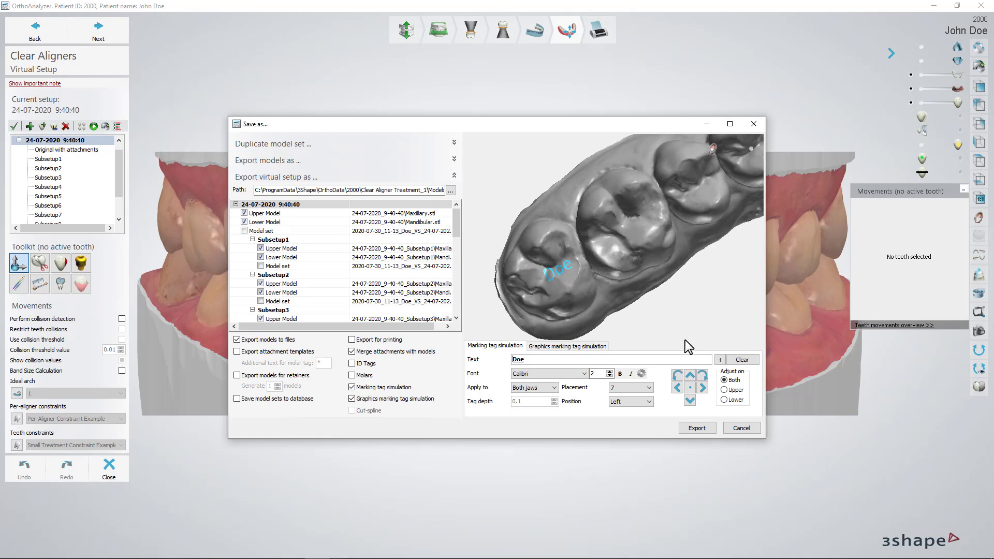
{"action": "left_click", "coordinate": [719, 360]}
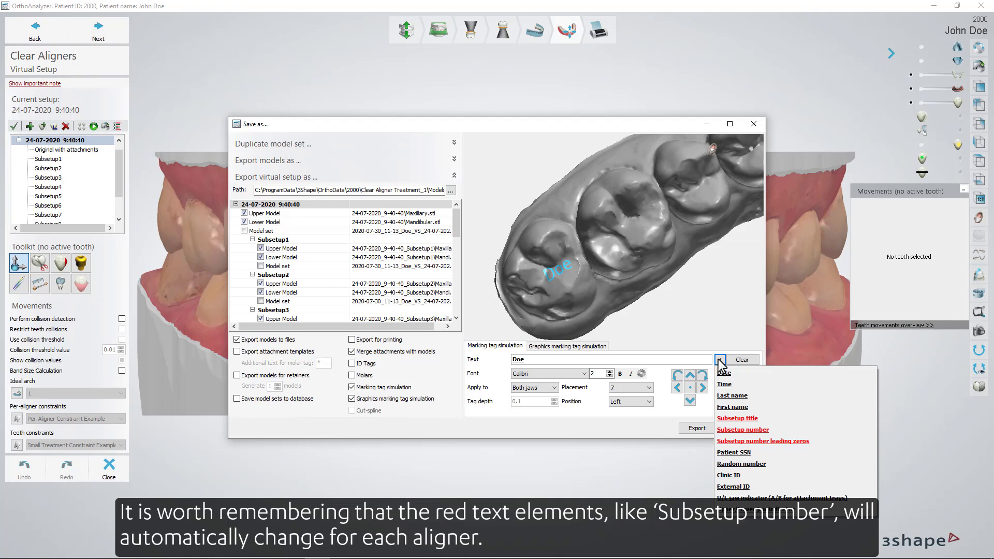
{"action": "left_click", "coordinate": [735, 429]}
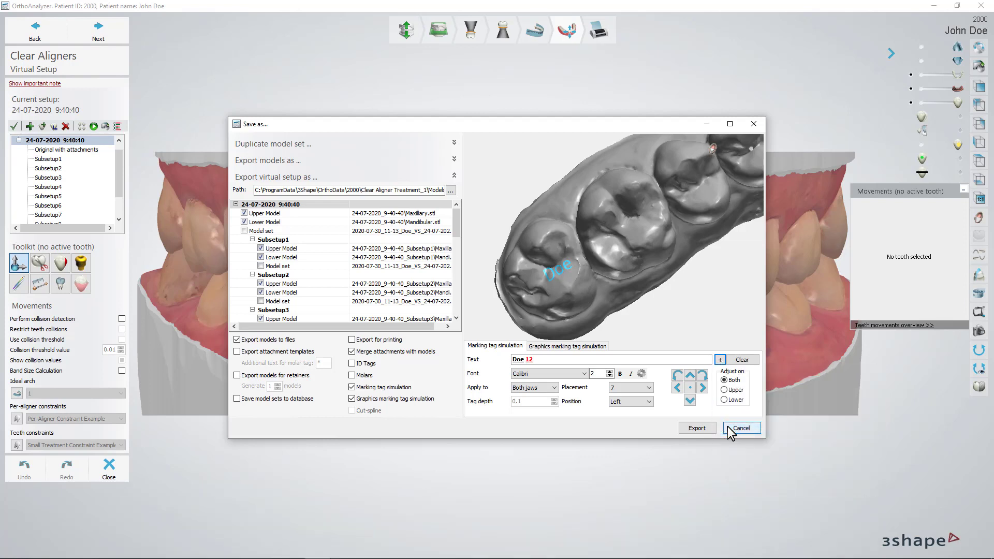
{"action": "left_click", "coordinate": [544, 362]}
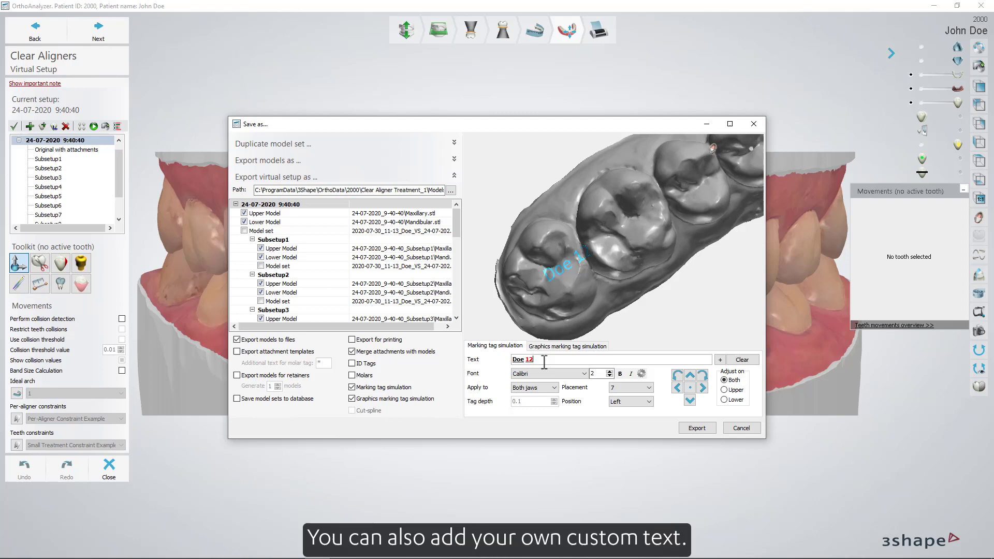
{"action": "type", "text": "custom text"}
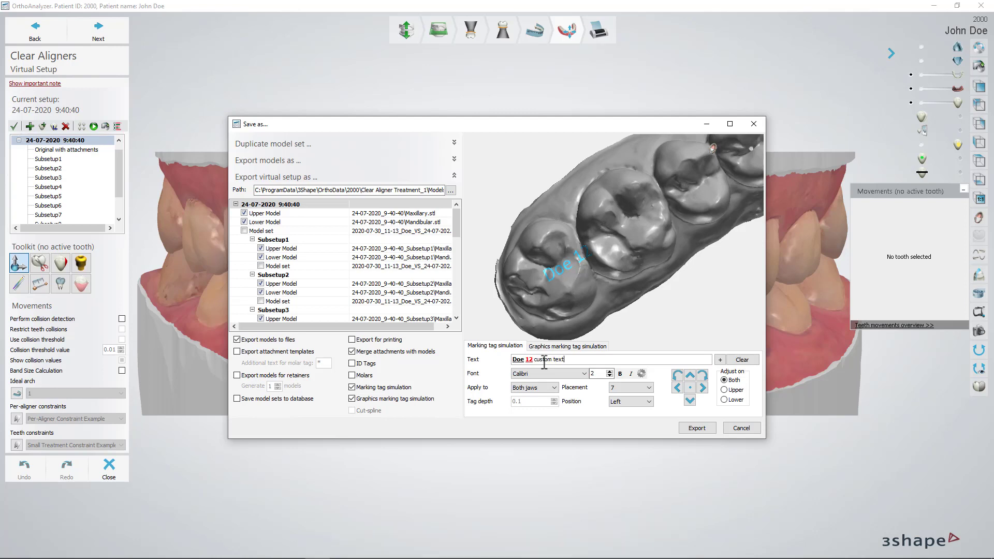
Keep Calibri as the marking tag font and set its text height to 2.1.
{"action": "left_click", "coordinate": [584, 373]}
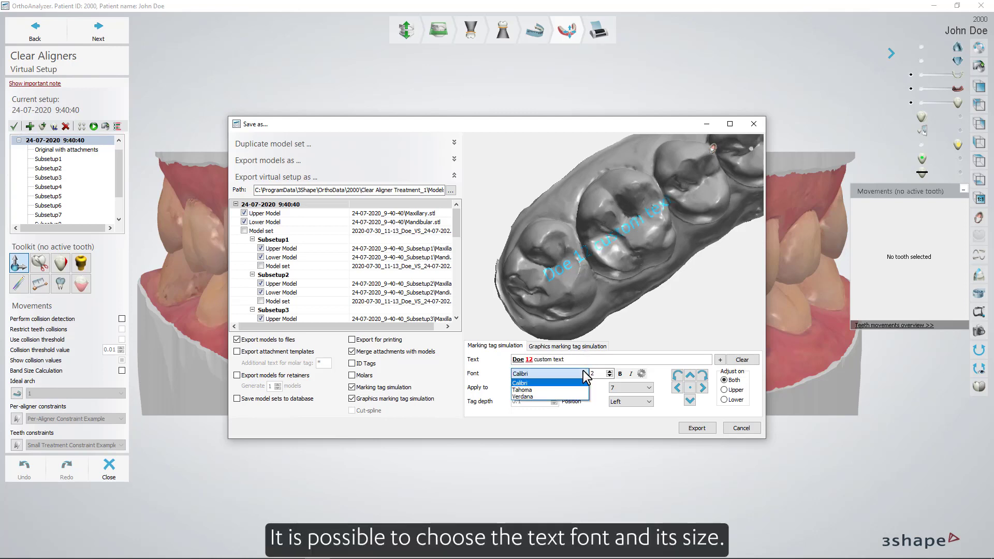
{"action": "left_click", "coordinate": [583, 371]}
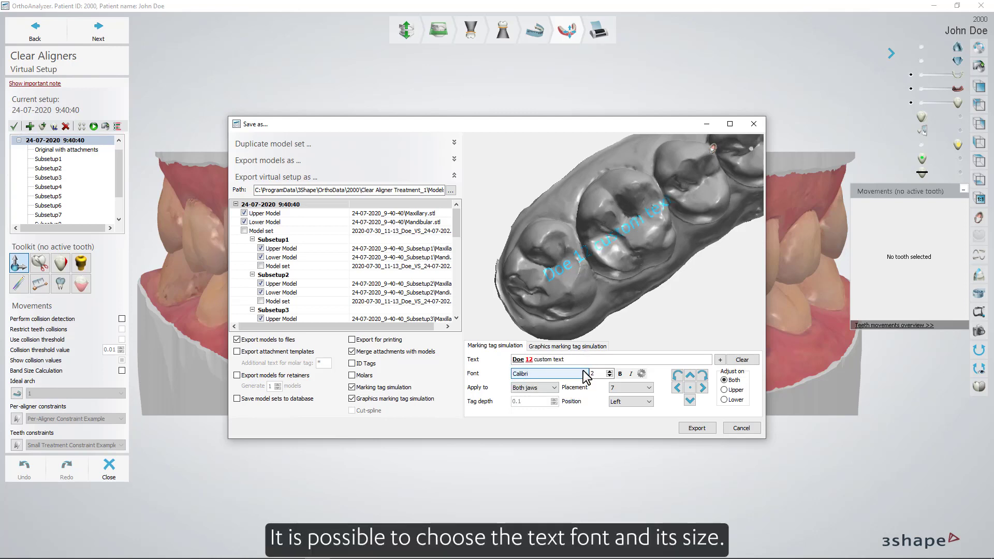
{"action": "left_click", "coordinate": [609, 372]}
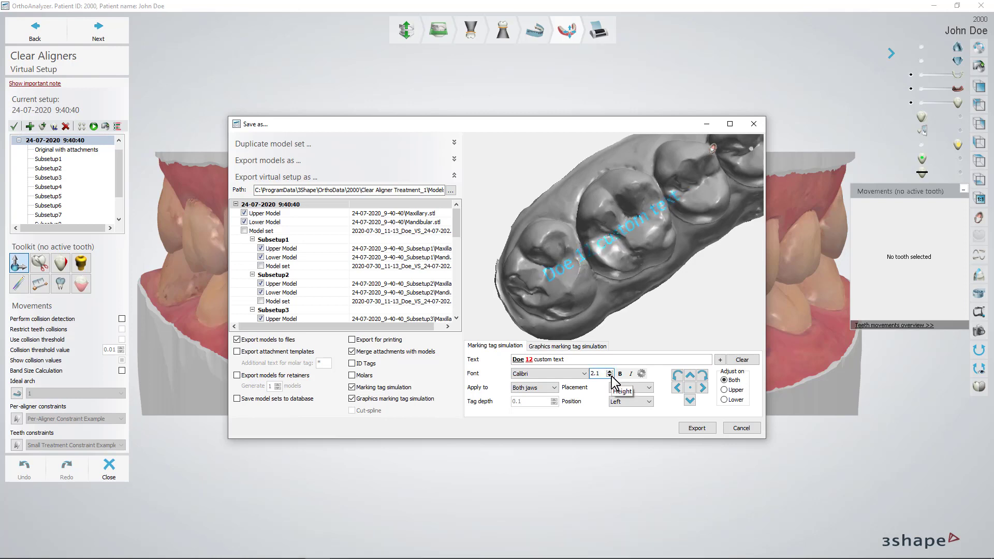
Examine the list of installed fonts available for the marking tag, leaving the selection as it is.
{"action": "left_click", "coordinate": [641, 375]}
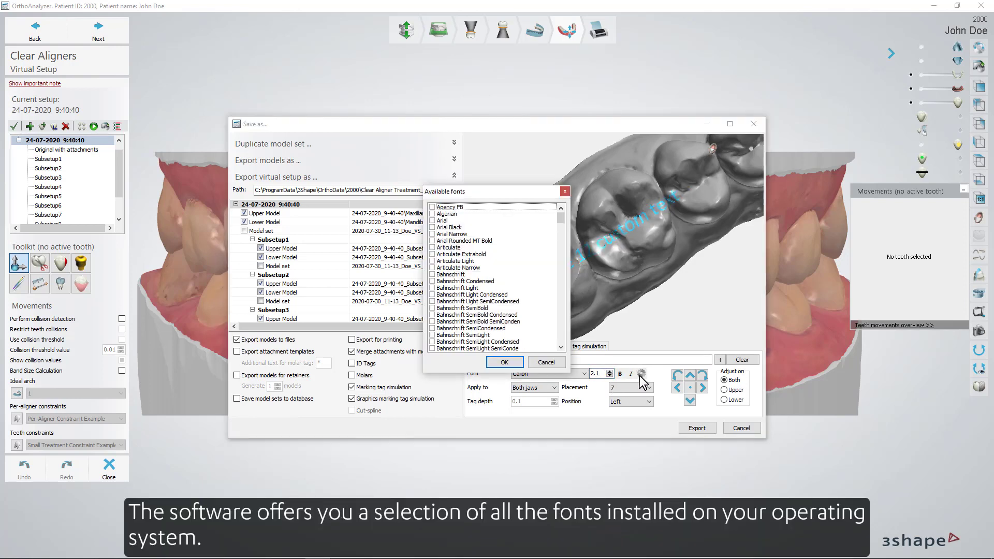
{"action": "left_click_drag", "start_coordinate": [564, 216], "coordinate": [573, 188]}
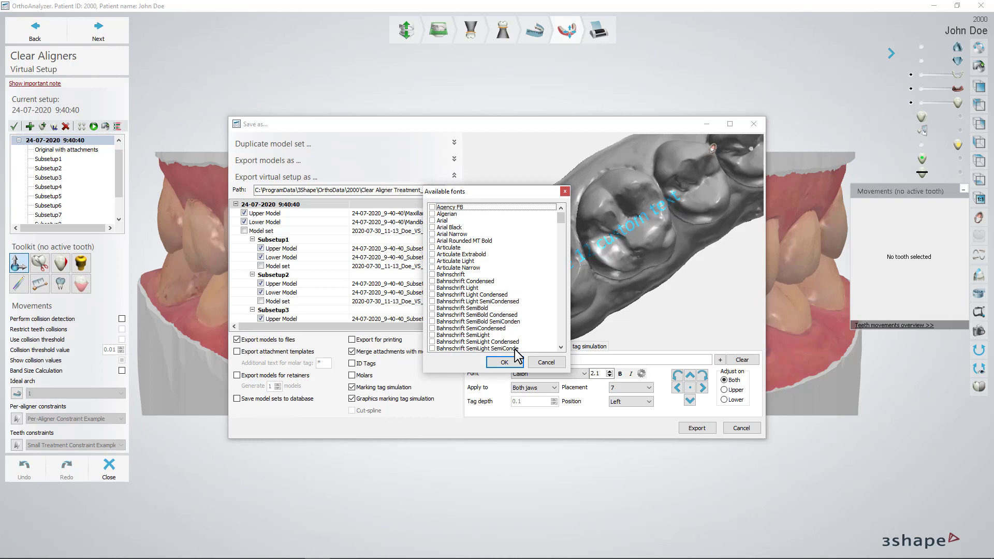
{"action": "left_click", "coordinate": [503, 364]}
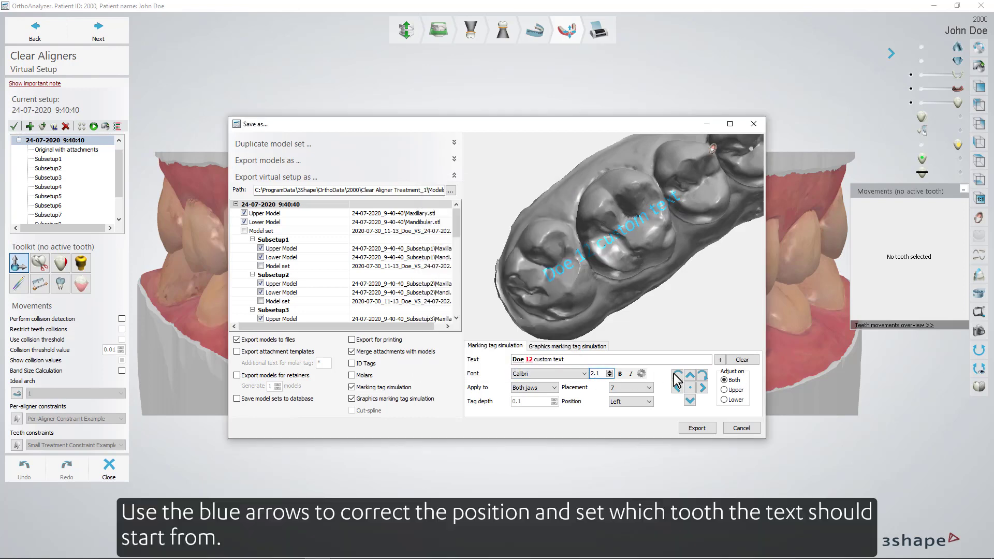
Nudge the marking tag text right, left and down on the teeth for both jaws.
{"action": "left_click", "coordinate": [703, 388]}
{"action": "left_click", "coordinate": [678, 388]}
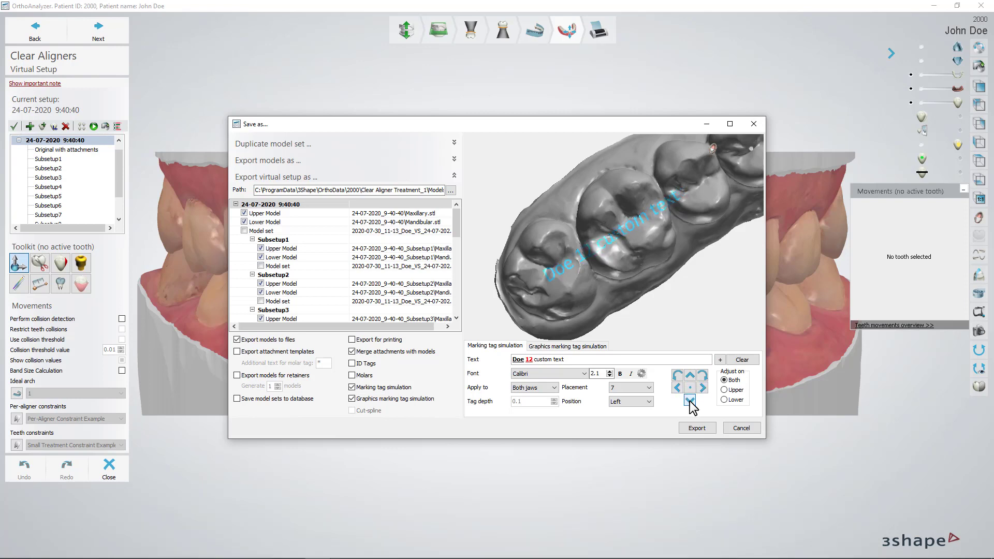
{"action": "left_click", "coordinate": [690, 400]}
Try tooth 6 as the starting placement of the marking tag text and return it to tooth 7.
{"action": "left_click", "coordinate": [649, 388]}
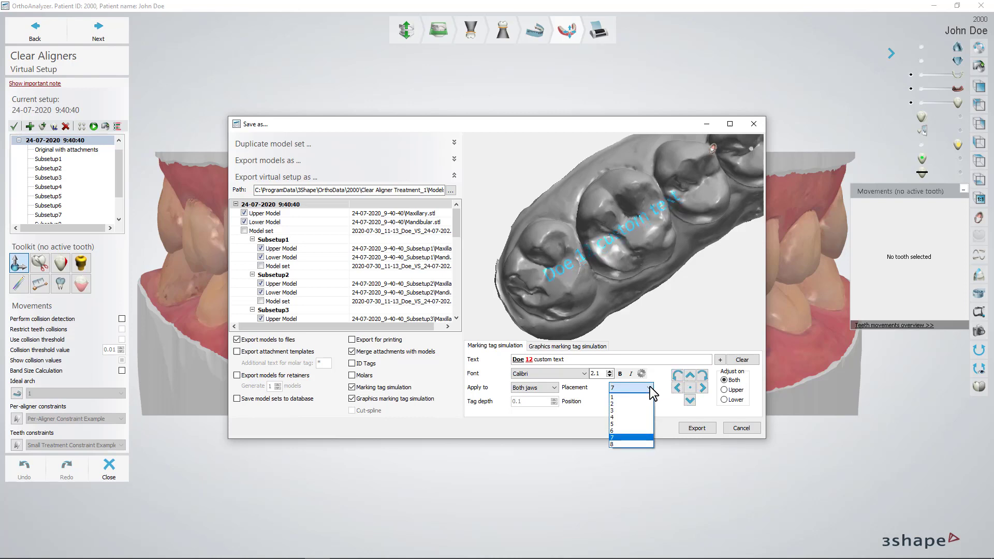
{"action": "left_click", "coordinate": [623, 431]}
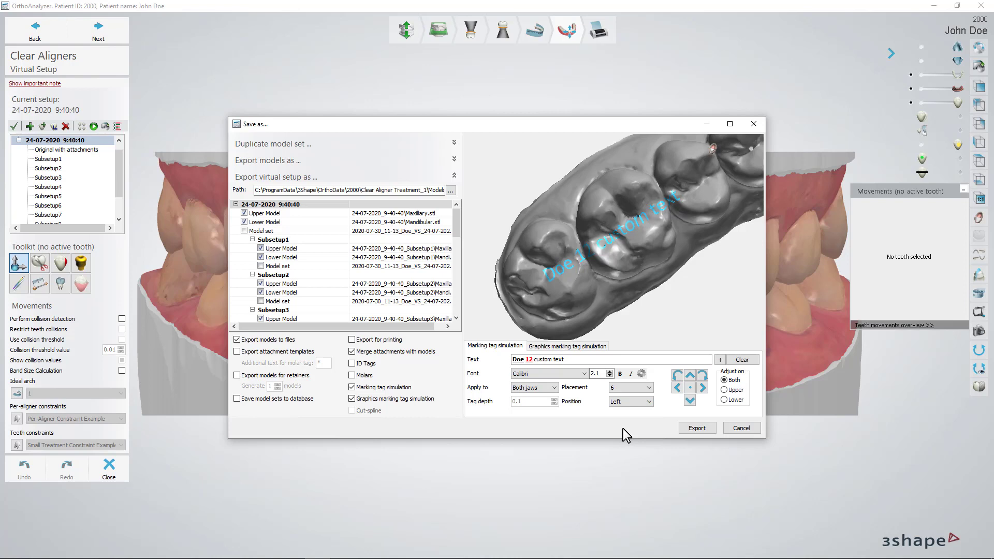
{"action": "left_click", "coordinate": [647, 389]}
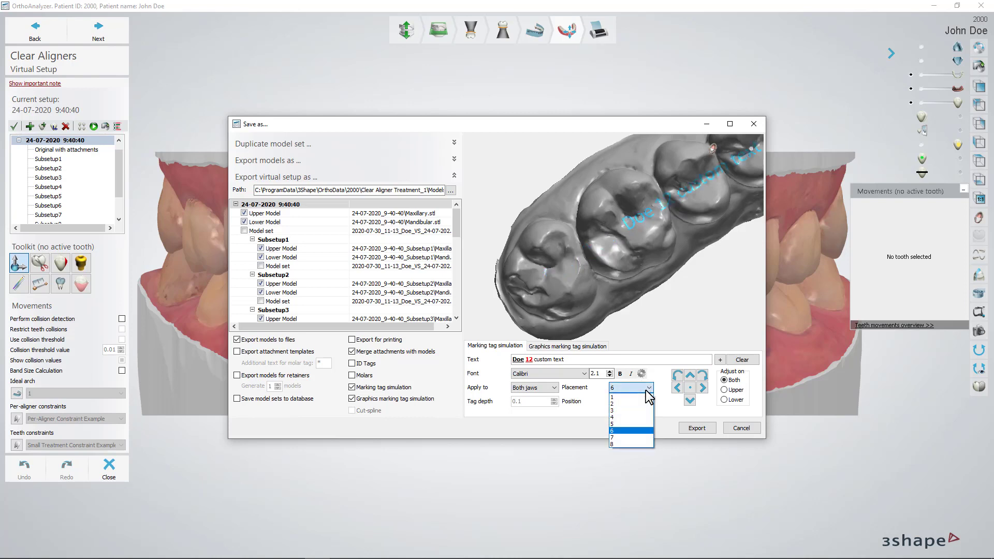
{"action": "left_click", "coordinate": [624, 435]}
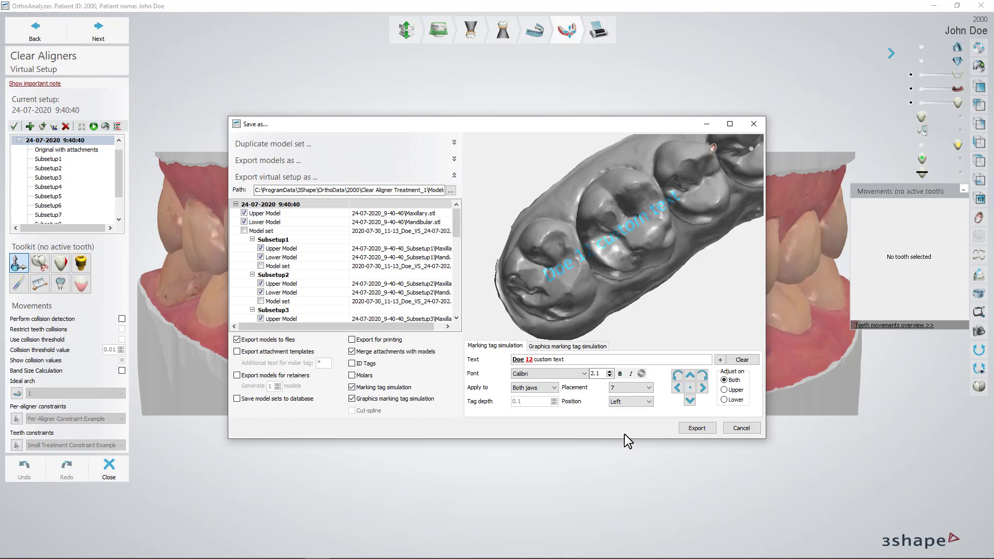
Restrict the position adjustment to the upper jaw and nudge its marking tag text.
{"action": "left_click", "coordinate": [702, 388]}
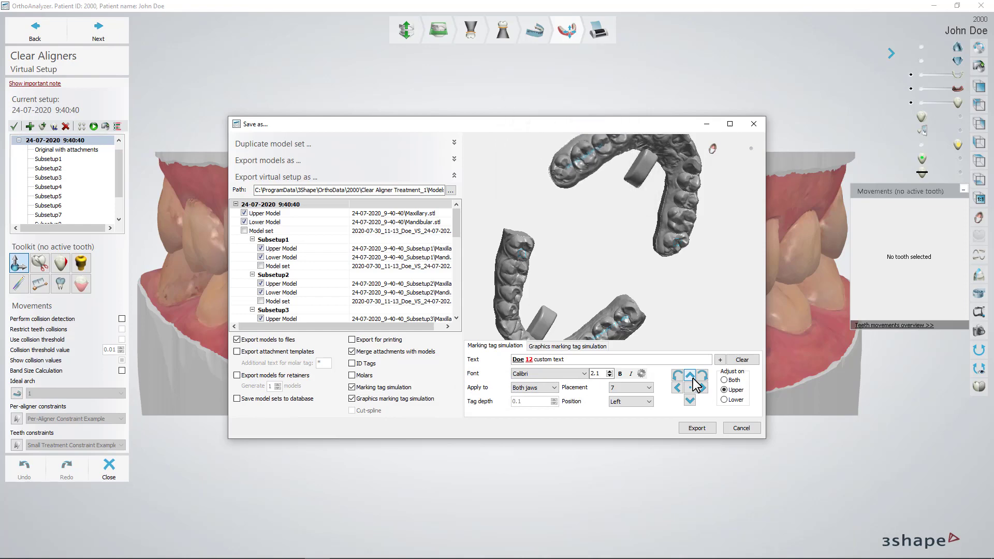
In the graphics marking tag simulation, place the engraving field on tooth 6 and set its width to 8.
{"action": "left_click", "coordinate": [588, 346]}
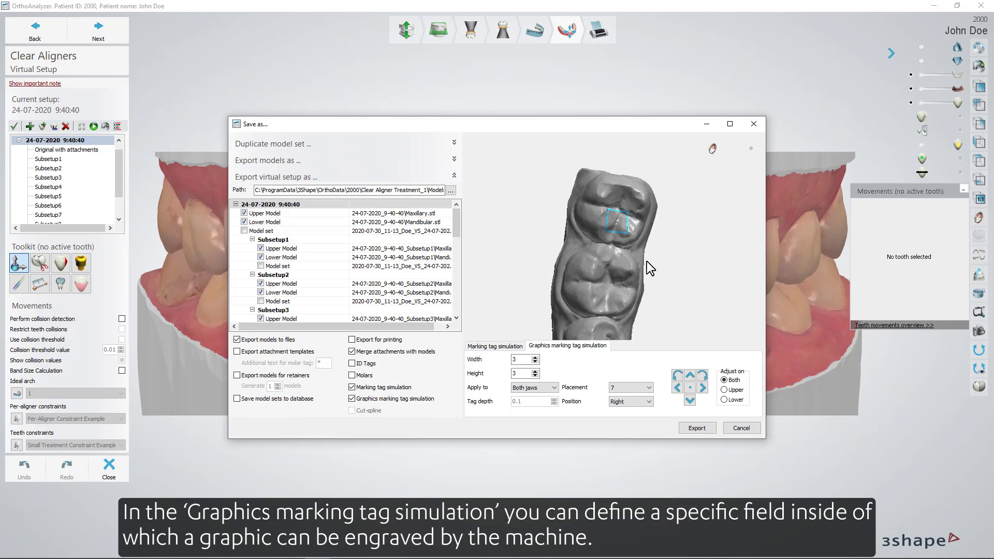
{"action": "left_click", "coordinate": [642, 398]}
{"action": "left_click", "coordinate": [628, 432]}
{"action": "left_click", "coordinate": [535, 356]}
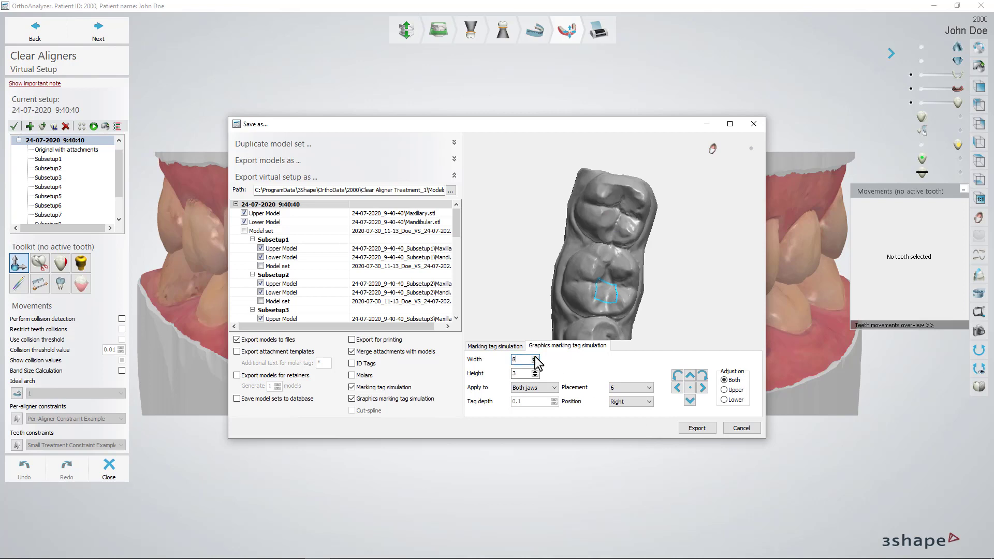
Shift the graphics engraving field left, rotate it clockwise, and reset it to its default position and rotation.
{"action": "left_click", "coordinate": [678, 388]}
{"action": "left_click", "coordinate": [702, 376]}
{"action": "left_click", "coordinate": [702, 376]}
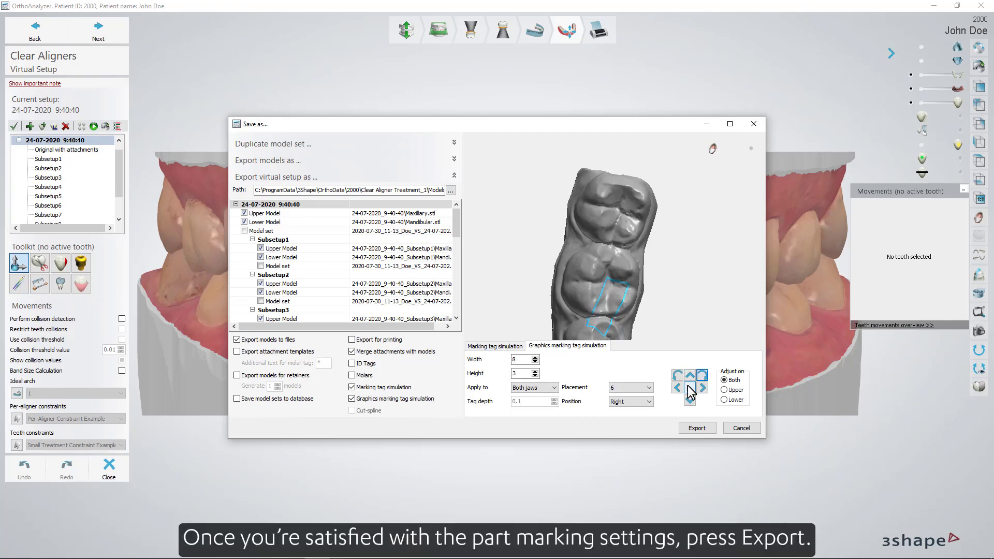
{"action": "left_click", "coordinate": [689, 388]}
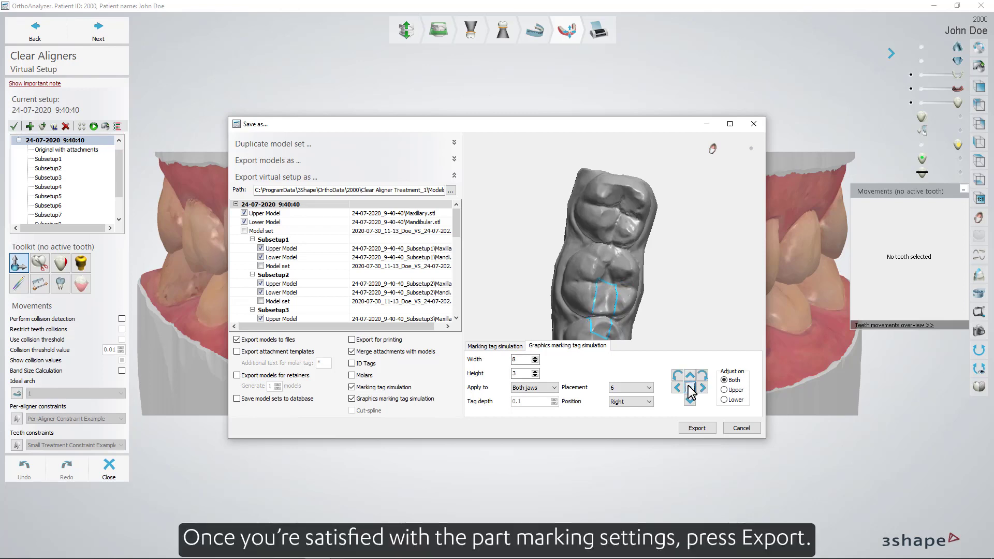
Export the virtual setup models with the configured marking tags.
{"action": "left_click", "coordinate": [685, 429]}
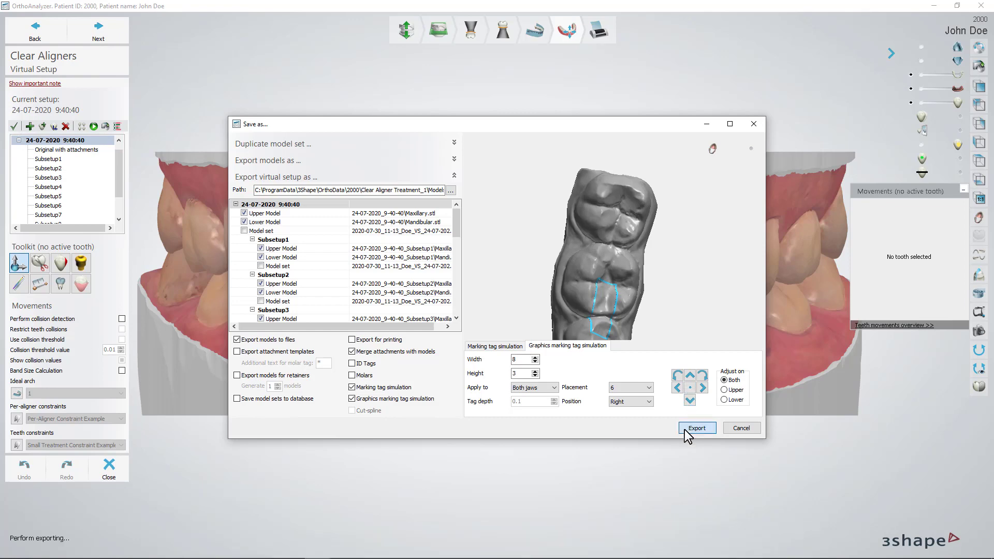